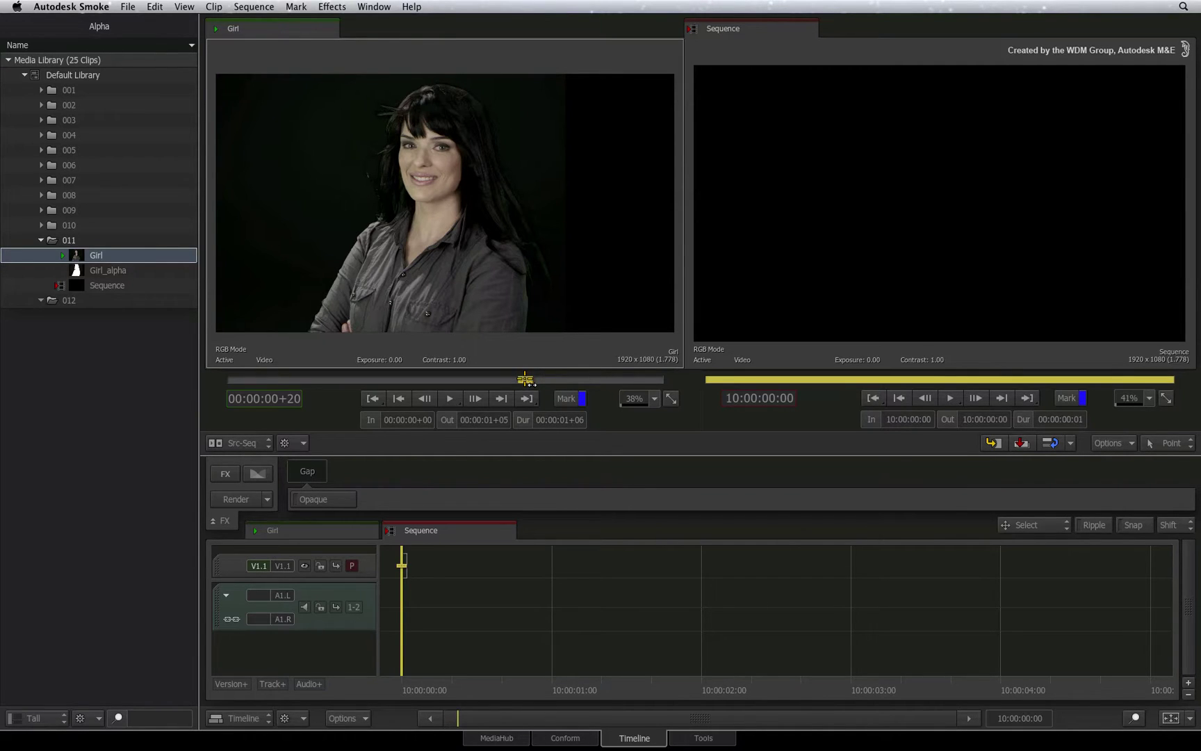
# - Scrub Girl back a frame, then show the Girl, Girl_alpha and Sequence clips as thumbnails
pyautogui.moveTo(525, 379)
pyautogui.mouseDown()
pyautogui.moveTo(435, 376)
pyautogui.moveTo(555, 379)
pyautogui.mouseUp()
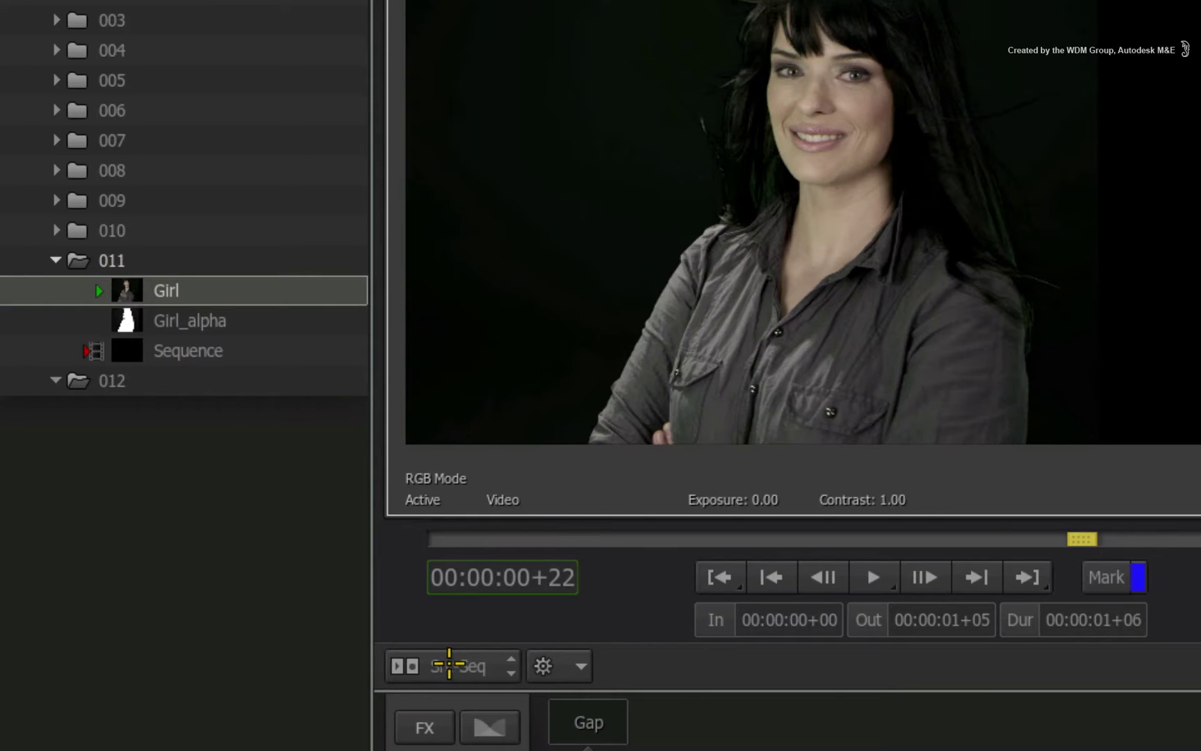
pyautogui.click(438, 668)
pyautogui.click(477, 593)
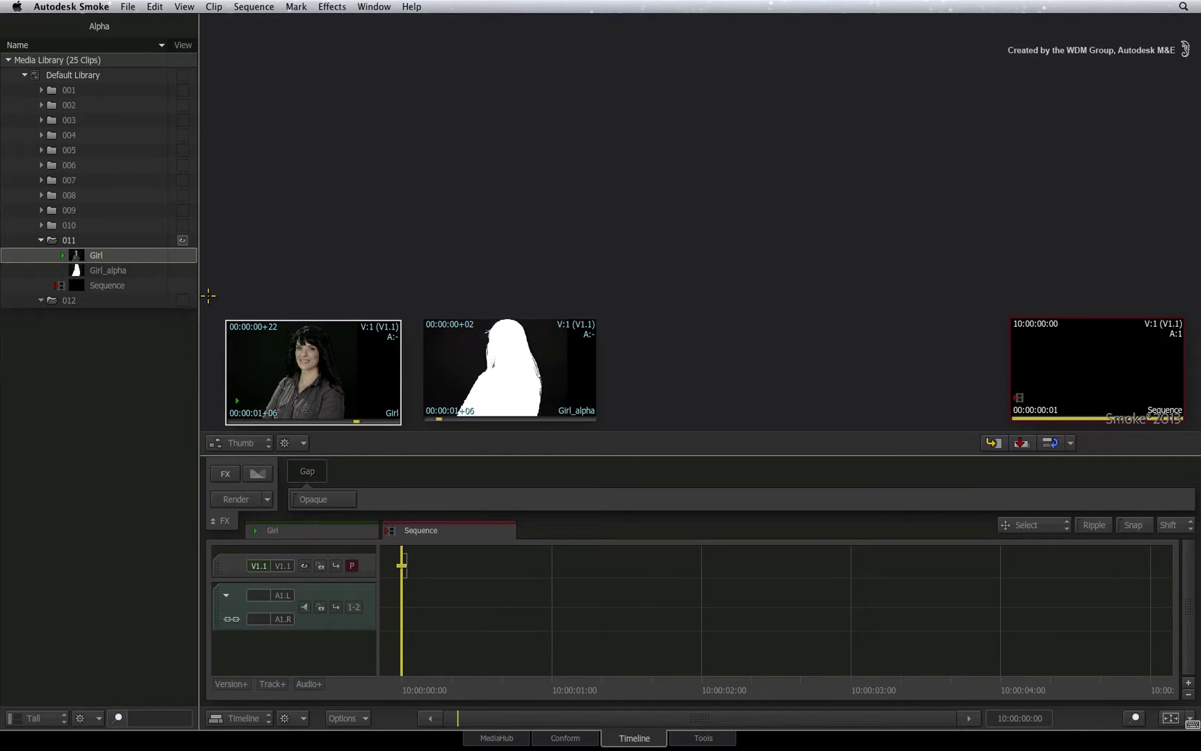
pyautogui.moveTo(209, 295); pyautogui.dragTo(623, 437)
pyautogui.rightClick(518, 355)
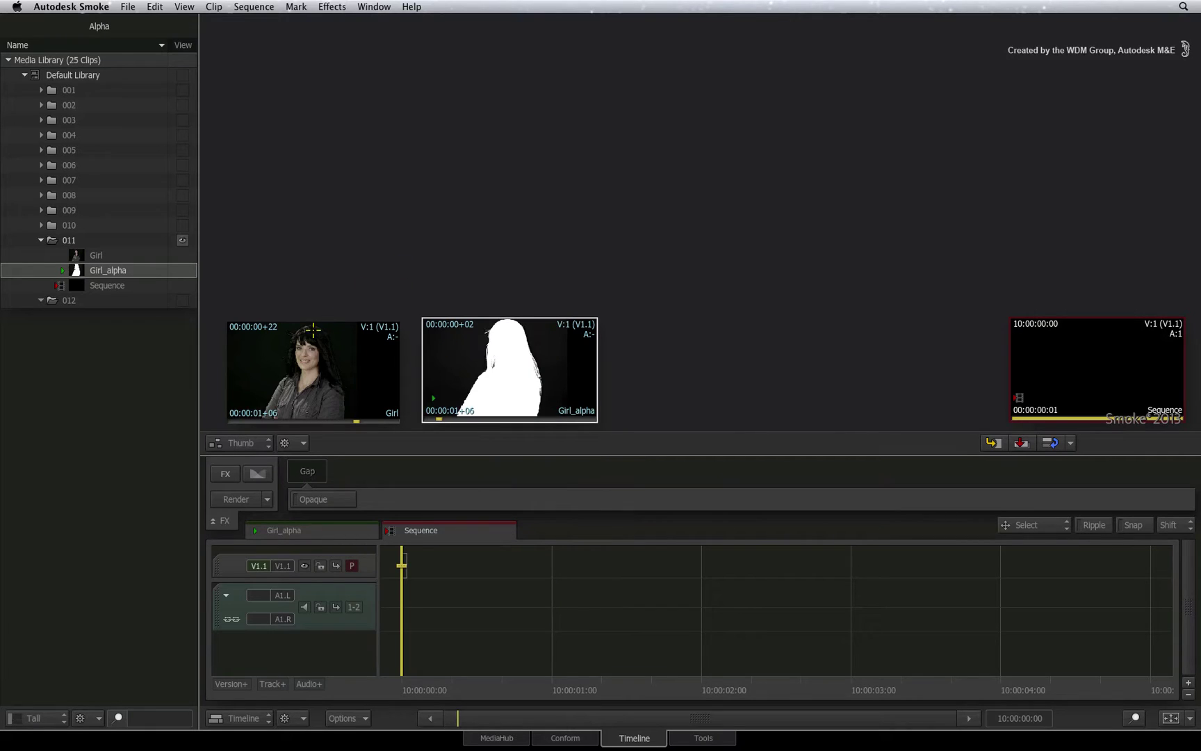
pyautogui.click(306, 341)
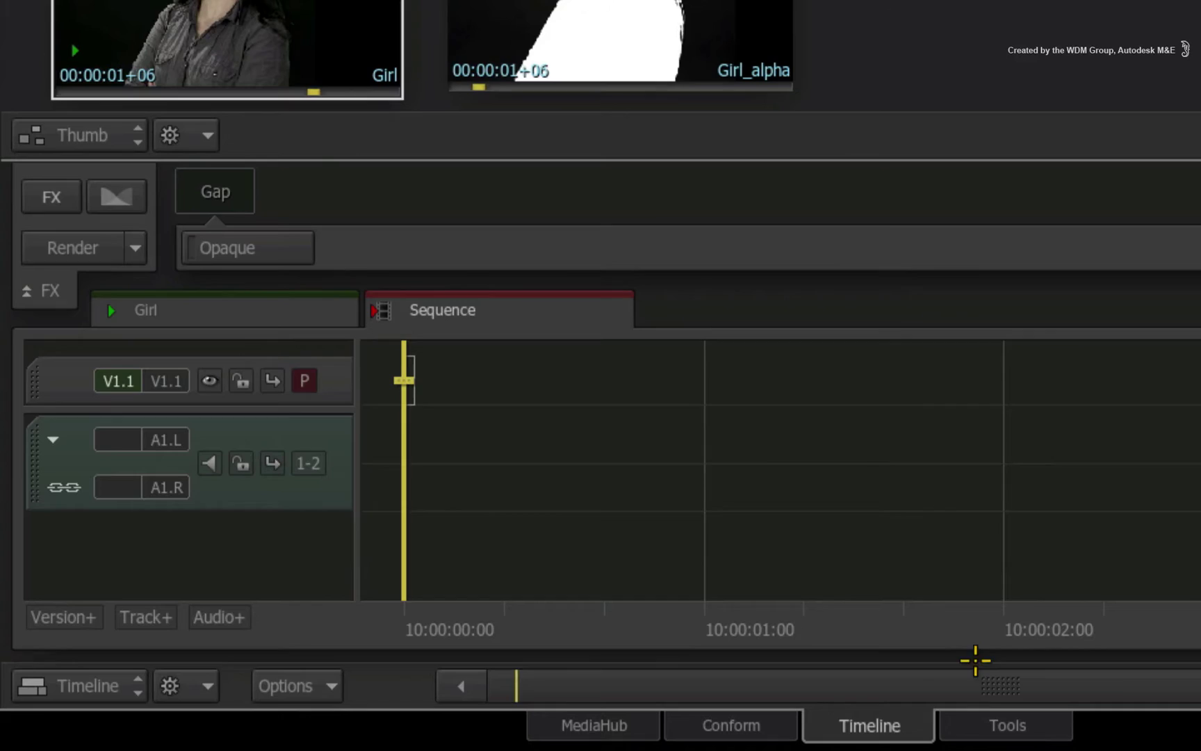
# - Render a matte container with Girl as front and Girl_alpha as matte, named 'my export'
pyautogui.click(703, 738)
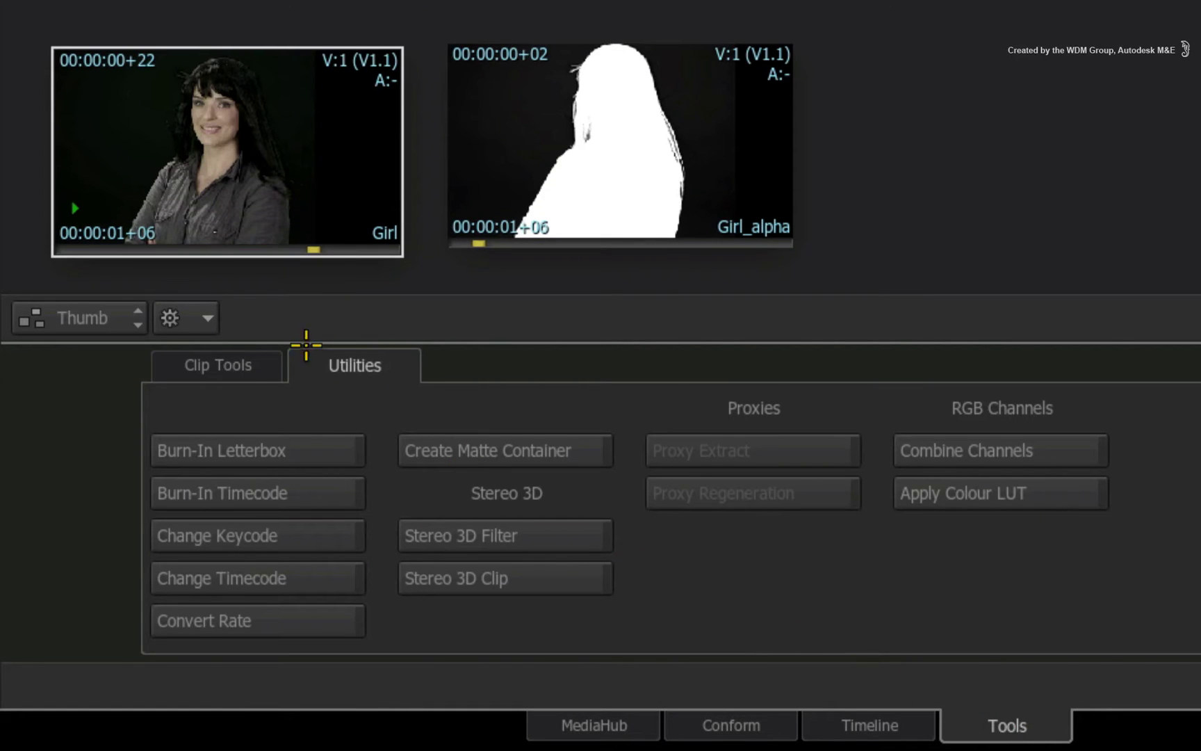
pyautogui.click(476, 451)
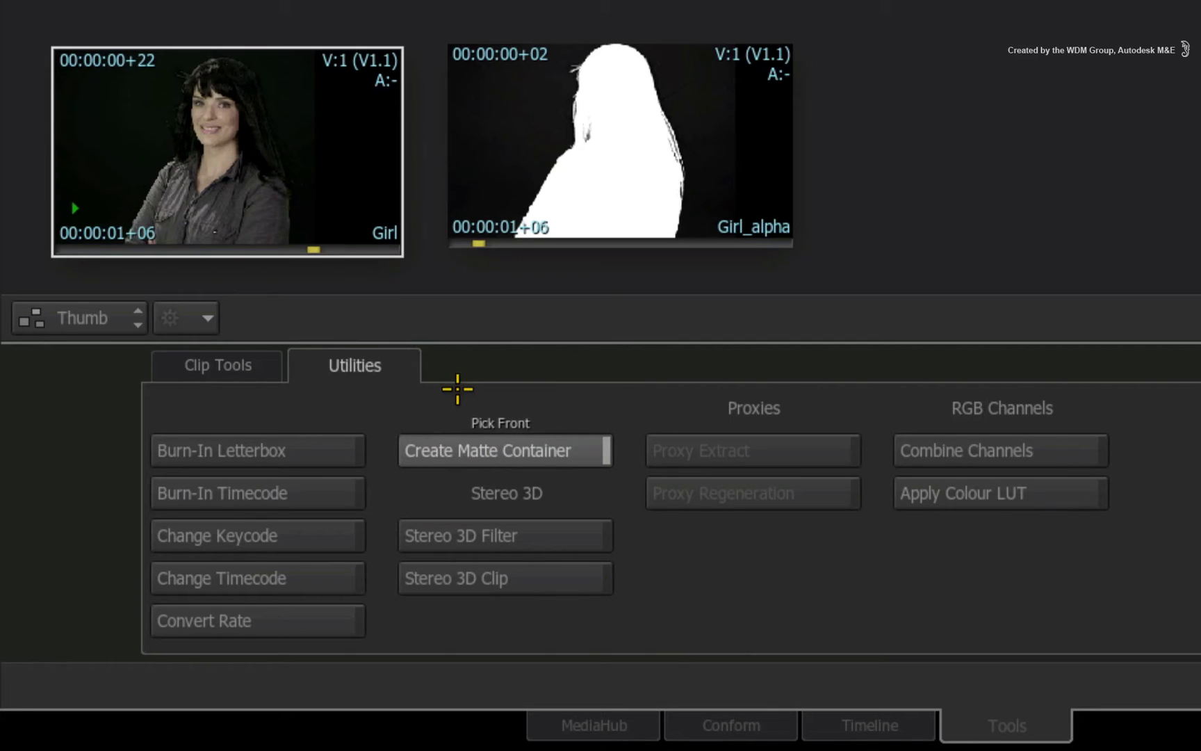
pyautogui.click(216, 163)
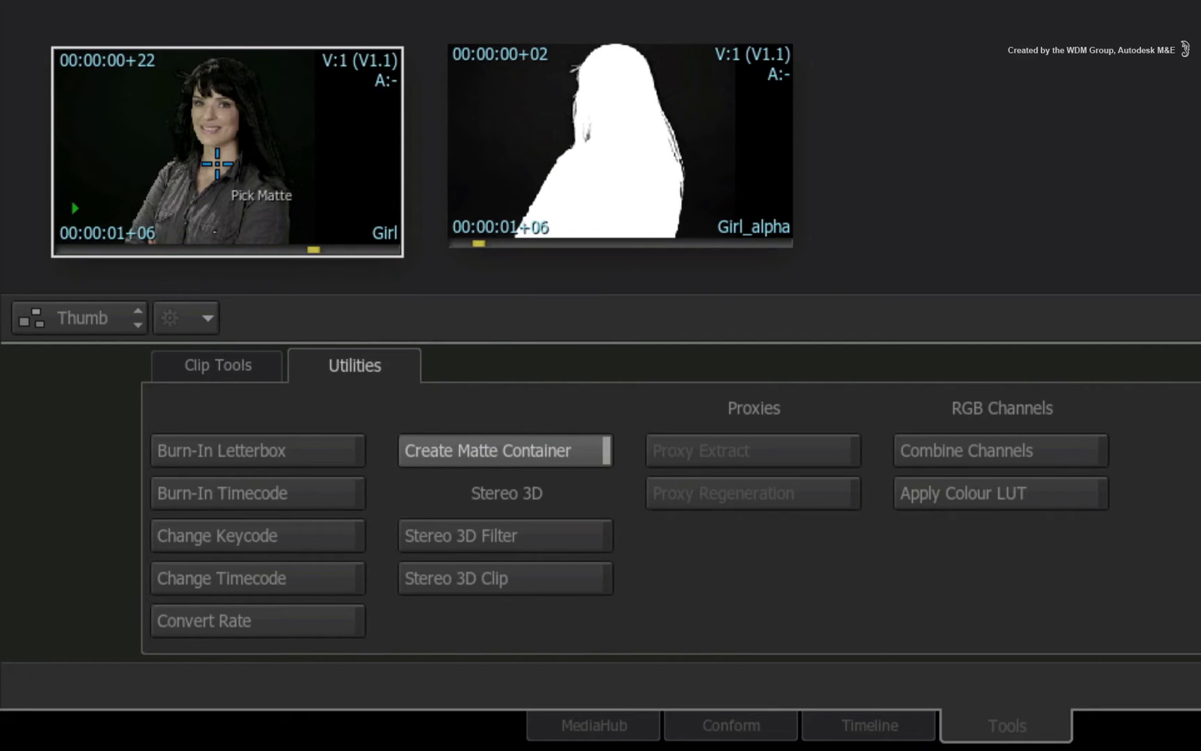
pyautogui.click(599, 169)
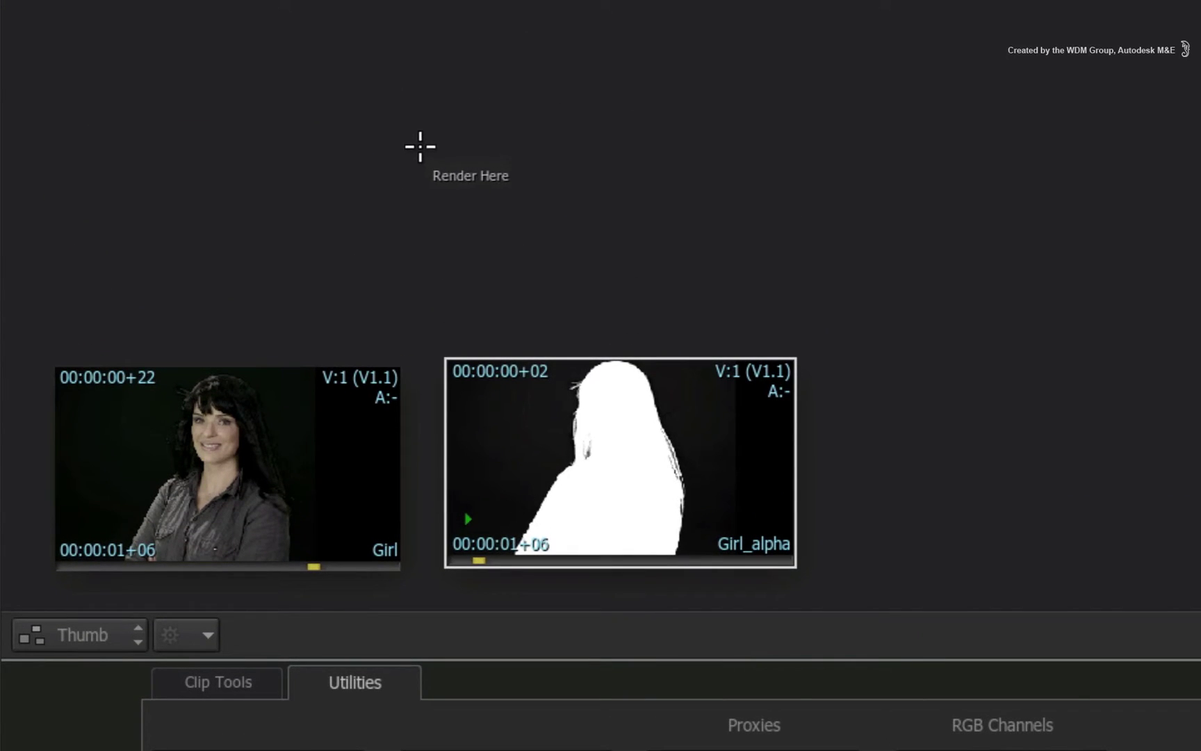
pyautogui.click(425, 165)
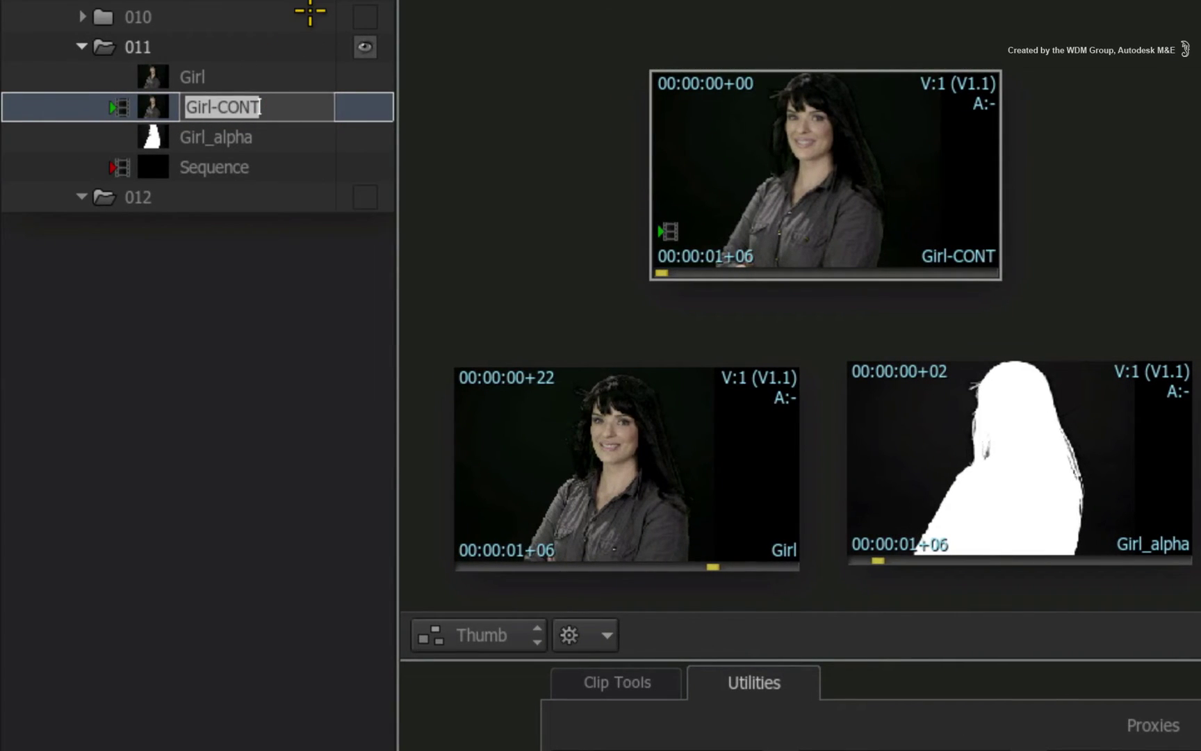
pyautogui.write('my export')
pyautogui.press('Return')
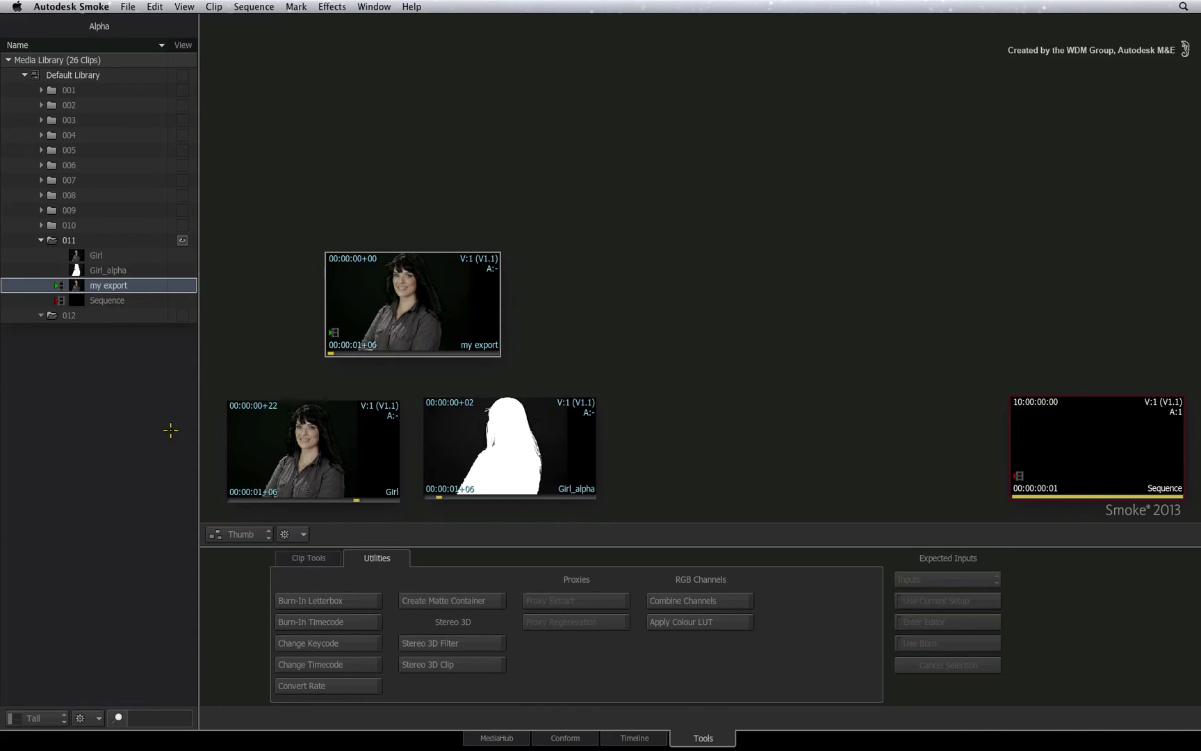
# - Send 'my export' to the /Volumes/SmokeTraining/export/ folder in MediaHub to open its export setup
pyautogui.click(487, 735)
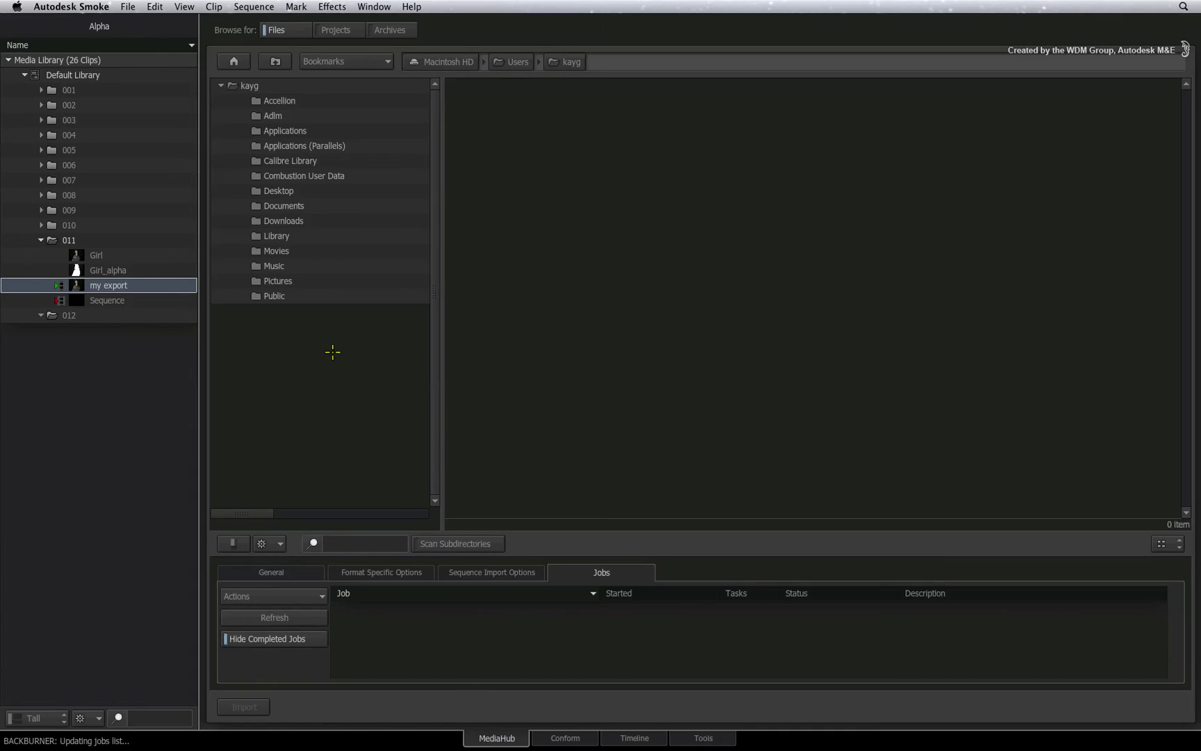
pyautogui.click(362, 62)
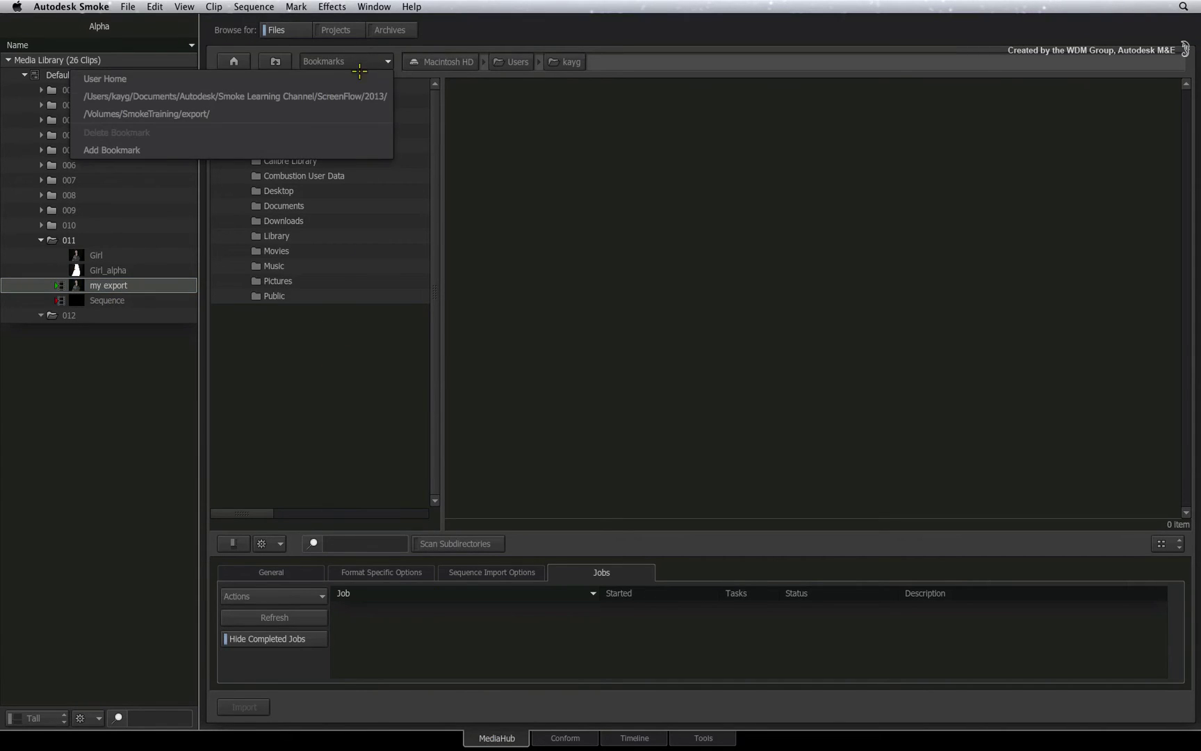
pyautogui.click(348, 113)
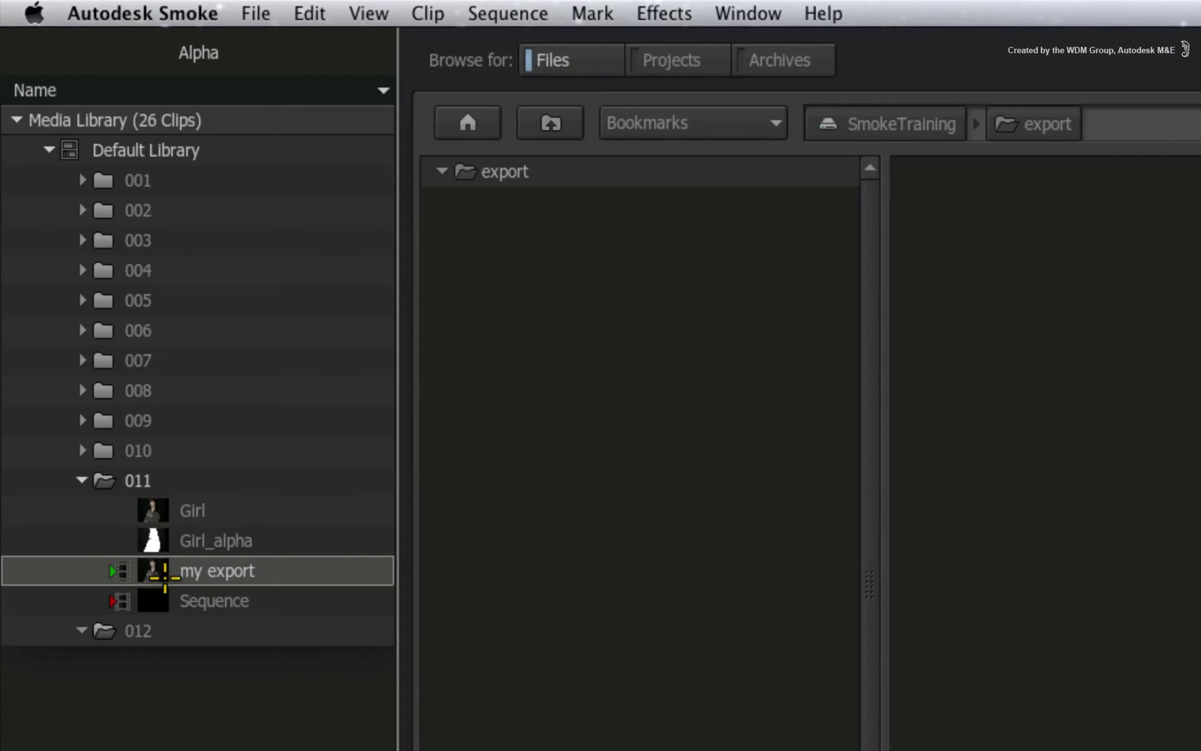
pyautogui.moveTo(76, 285)
pyautogui.mouseDown()
pyautogui.moveTo(666, 344)
pyautogui.moveTo(546, 383)
pyautogui.mouseUp()
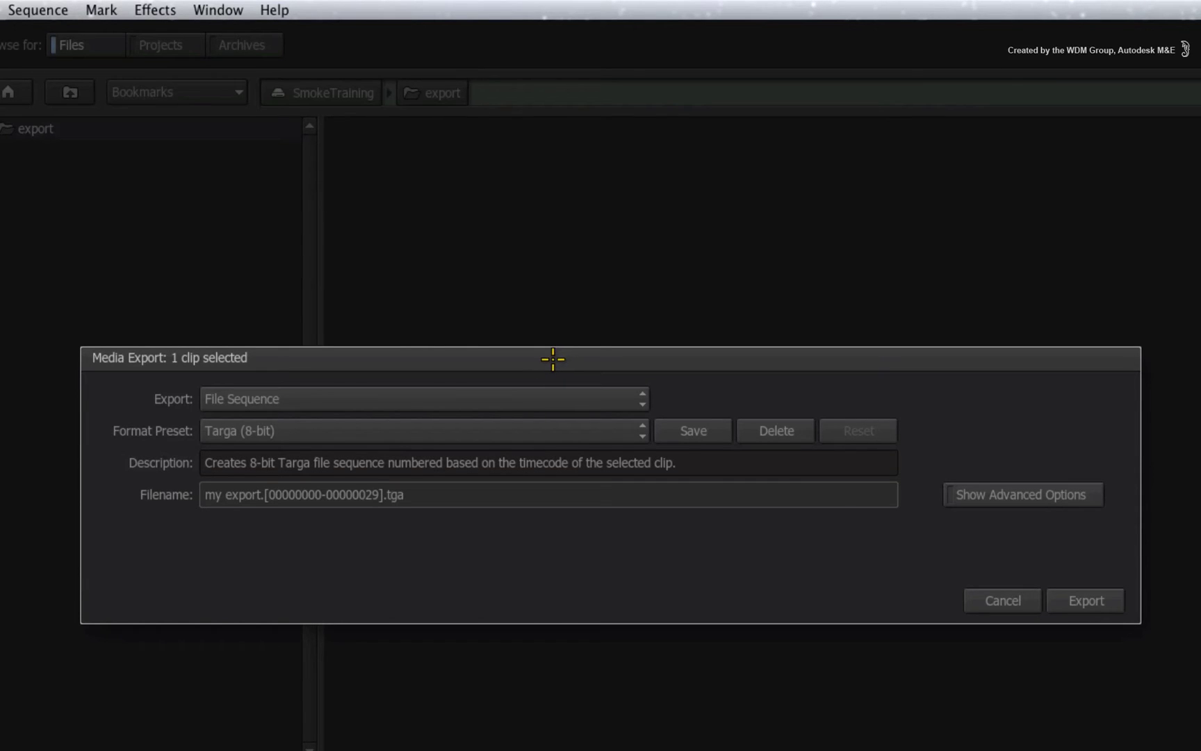
# - Export 'my export' as a file sequence with the Targa (8-bit) format preset
pyautogui.click(566, 398)
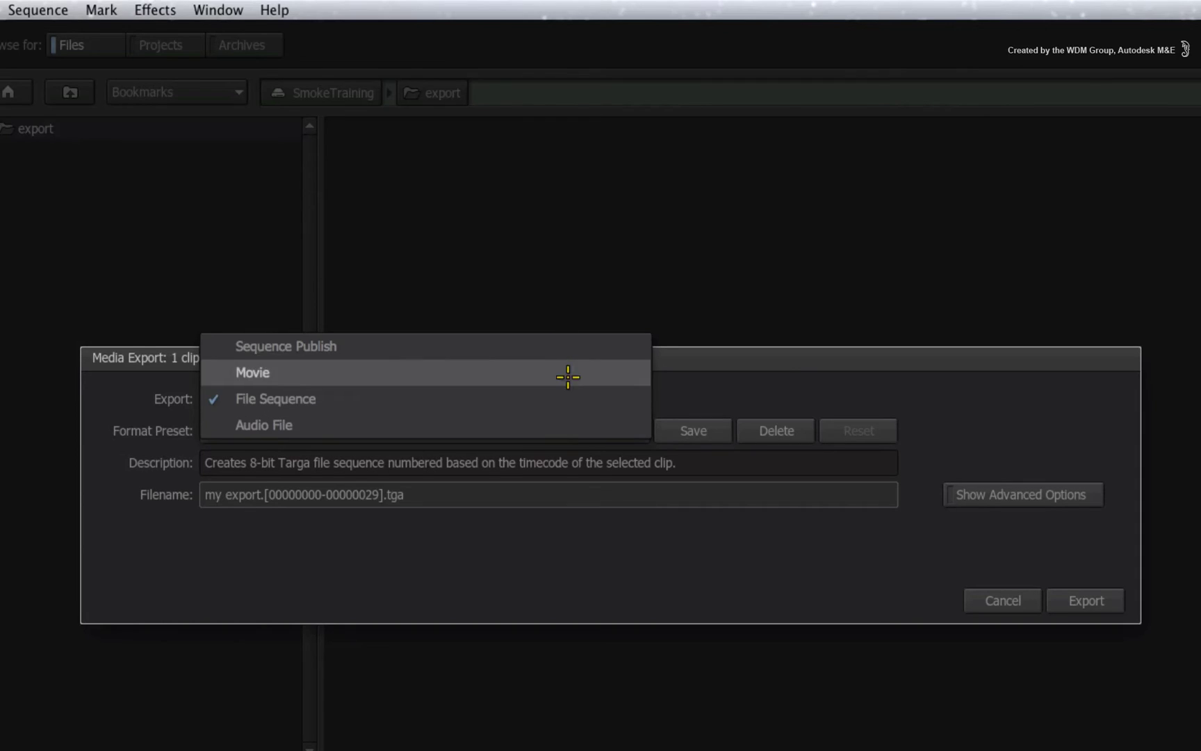
pyautogui.click(568, 398)
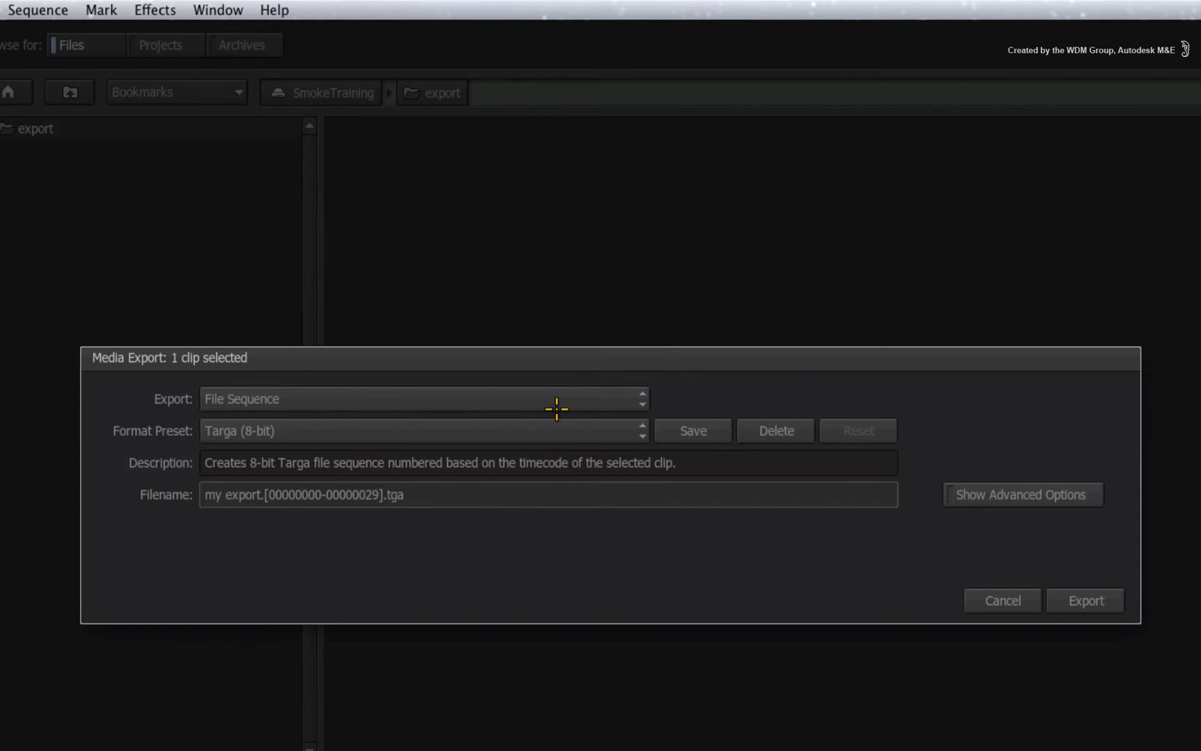
pyautogui.click(555, 426)
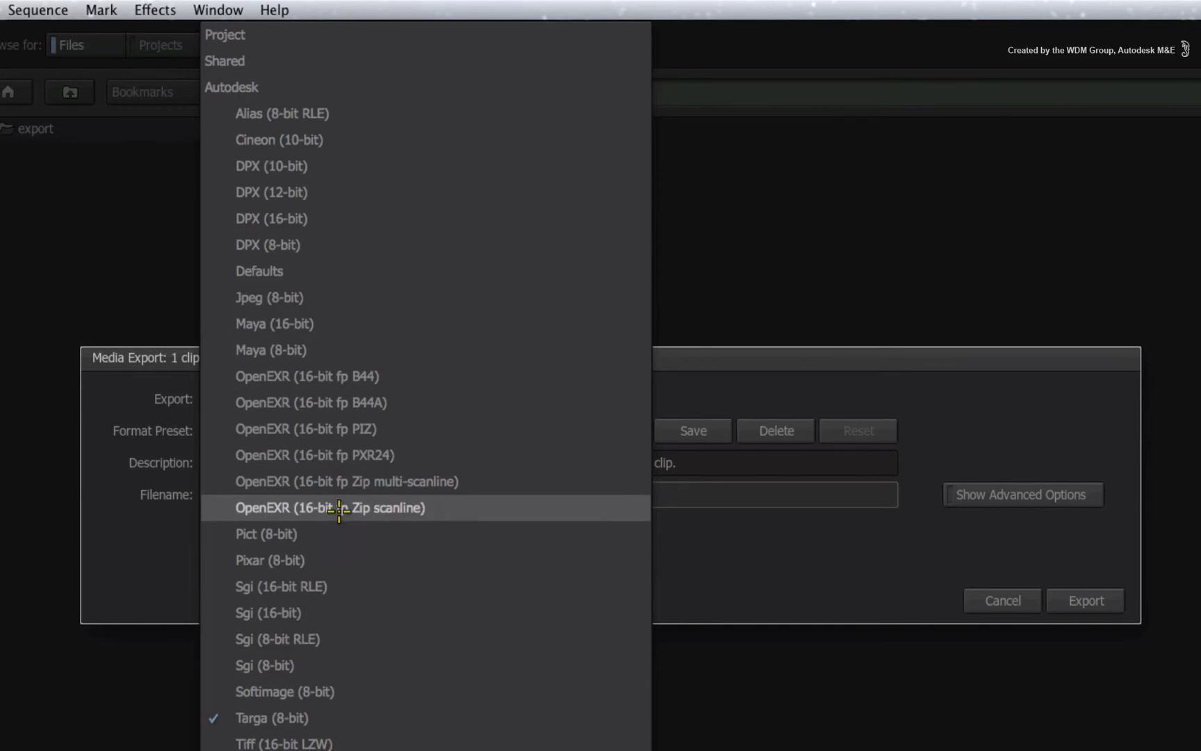
pyautogui.click(314, 716)
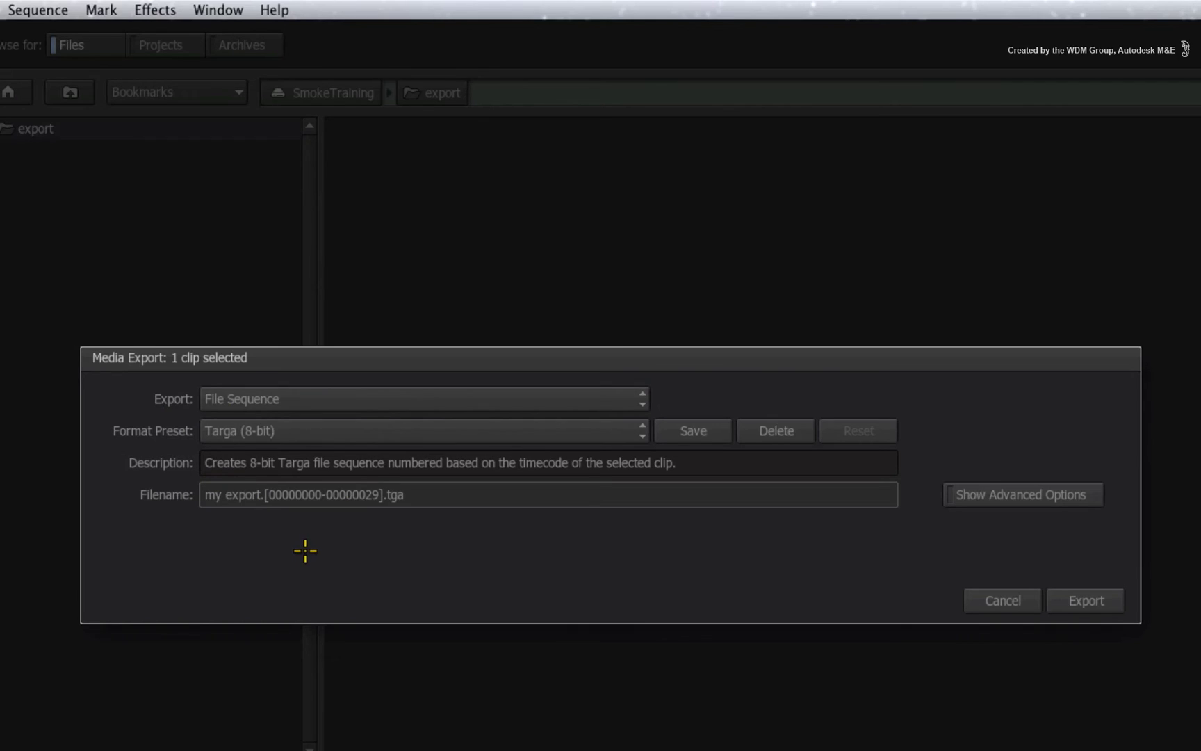
pyautogui.click(1085, 599)
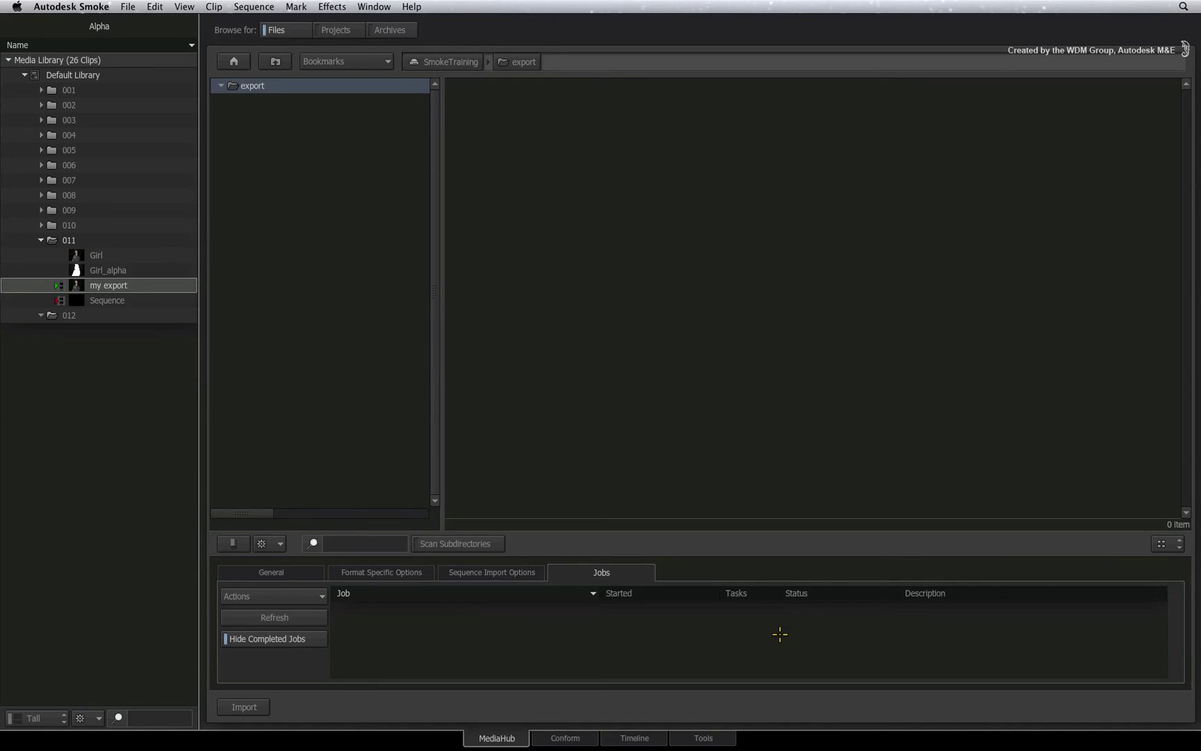
# - Refresh the export folder, expand the Multi clip, and select 'my export_alpha'
pyautogui.click(280, 543)
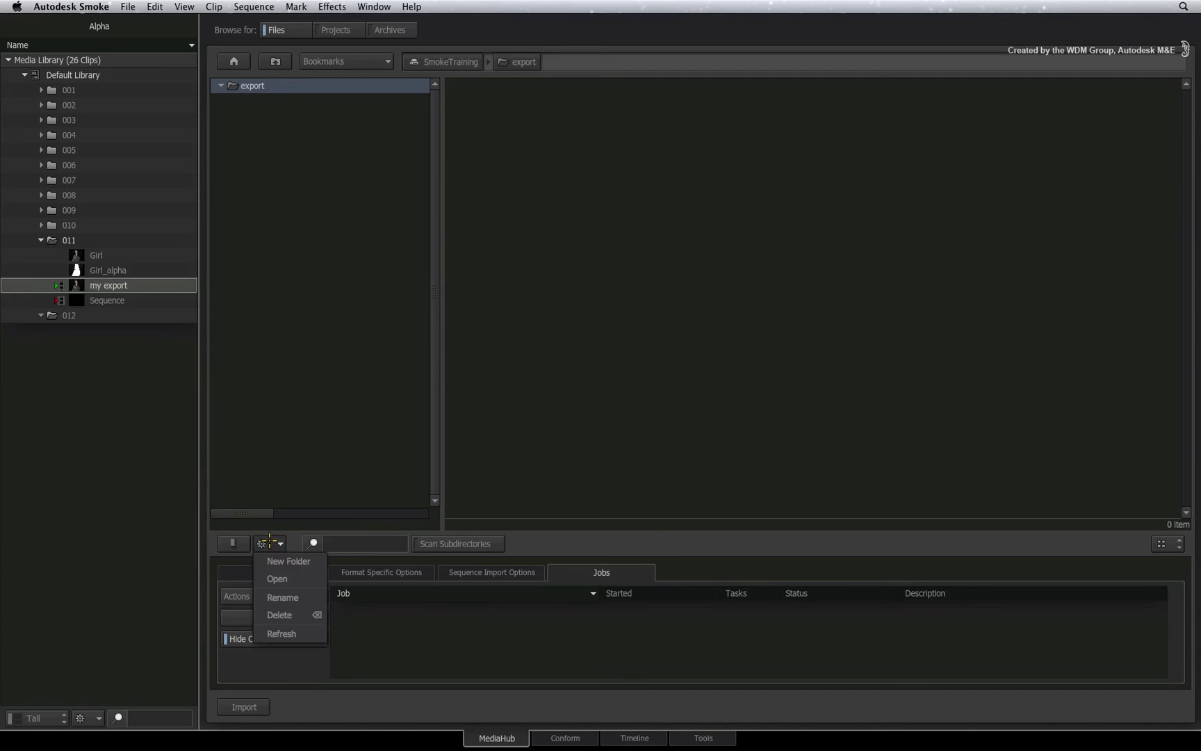
pyautogui.click(284, 633)
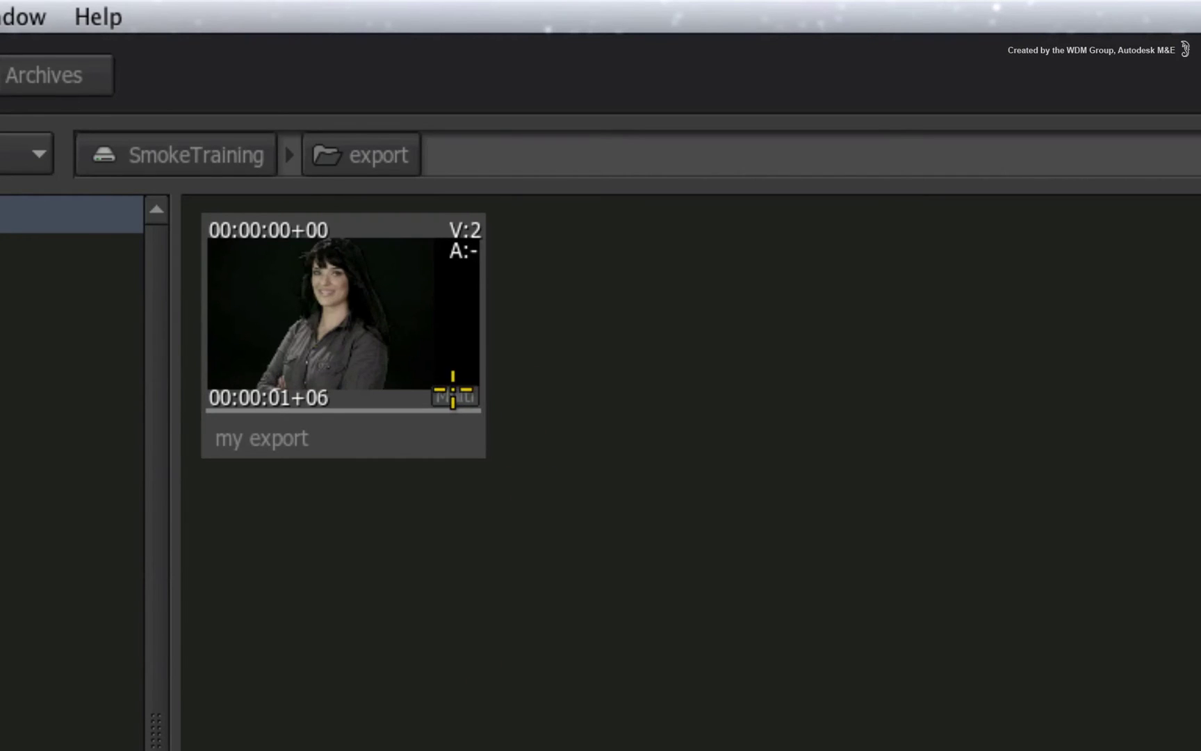
pyautogui.click(445, 390)
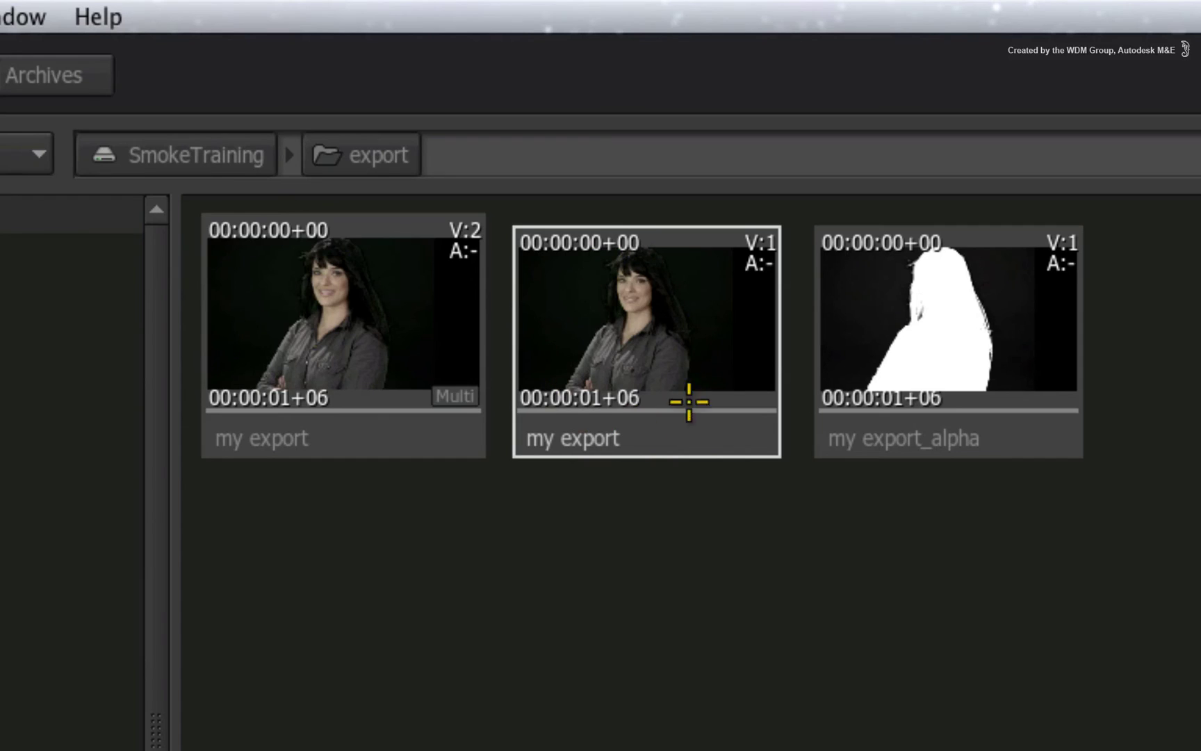
pyautogui.click(1033, 433)
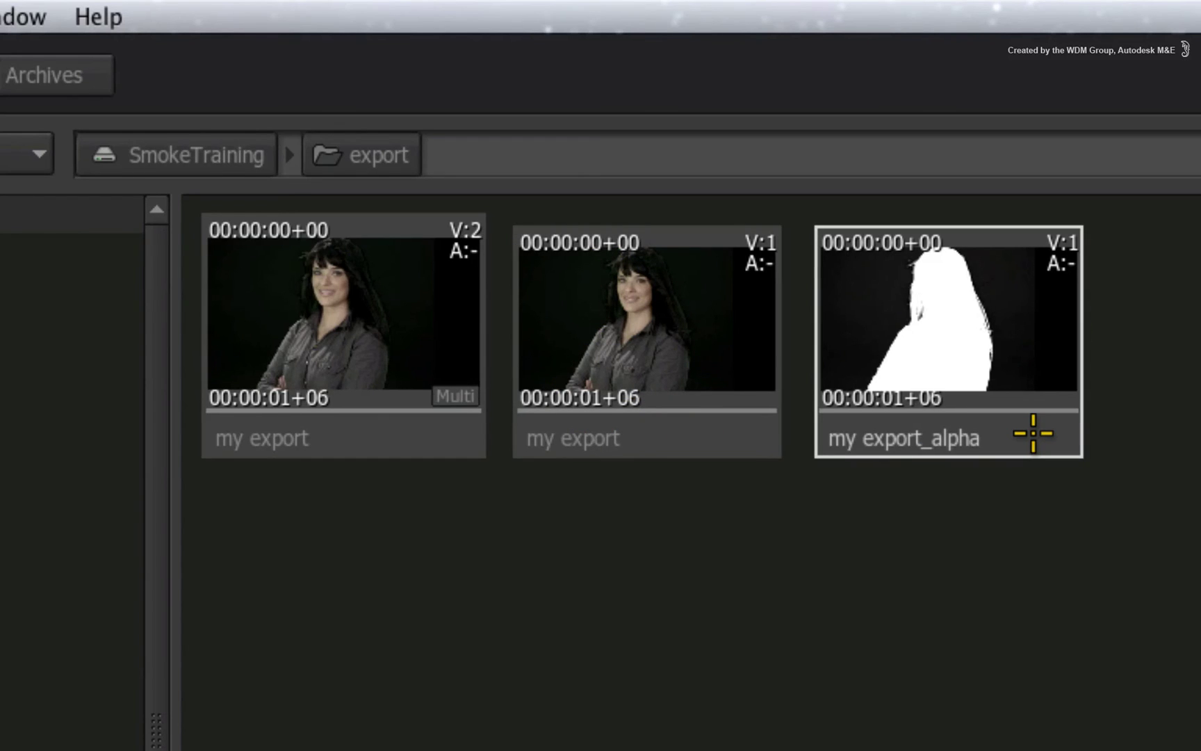